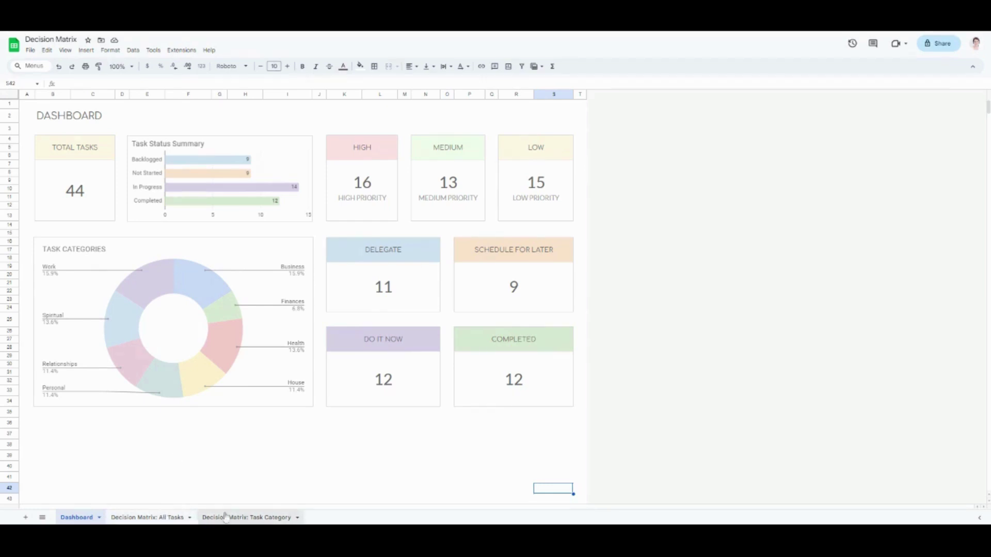
Review the dashboard's total tasks, status chart, priority counts, category chart and the four decision counts.
click(108, 197)
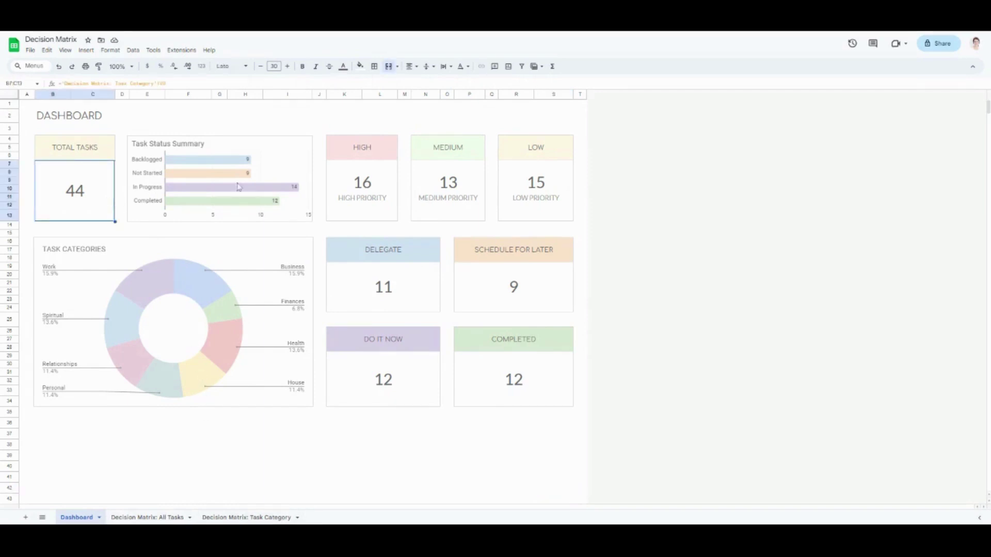
click(288, 173)
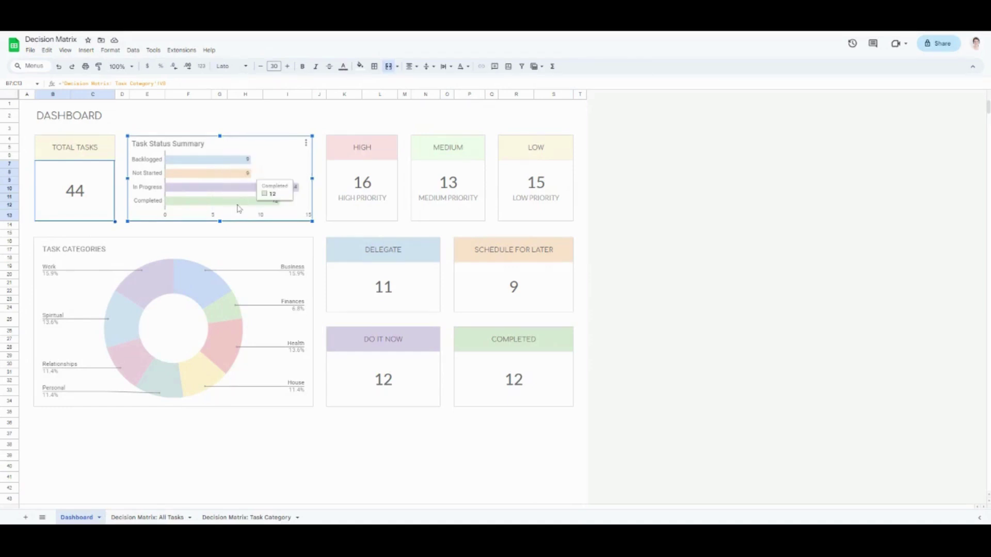
click(362, 214)
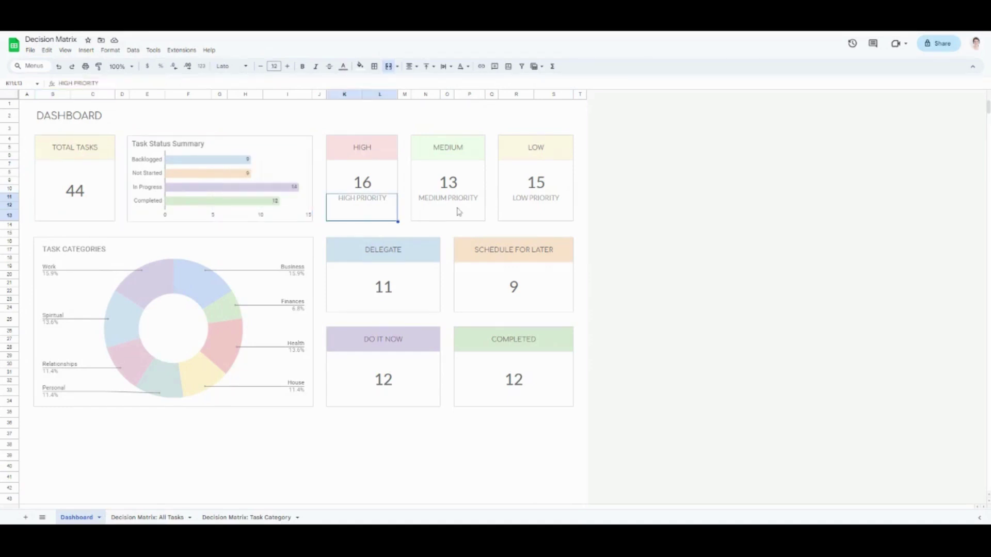
click(458, 212)
click(562, 212)
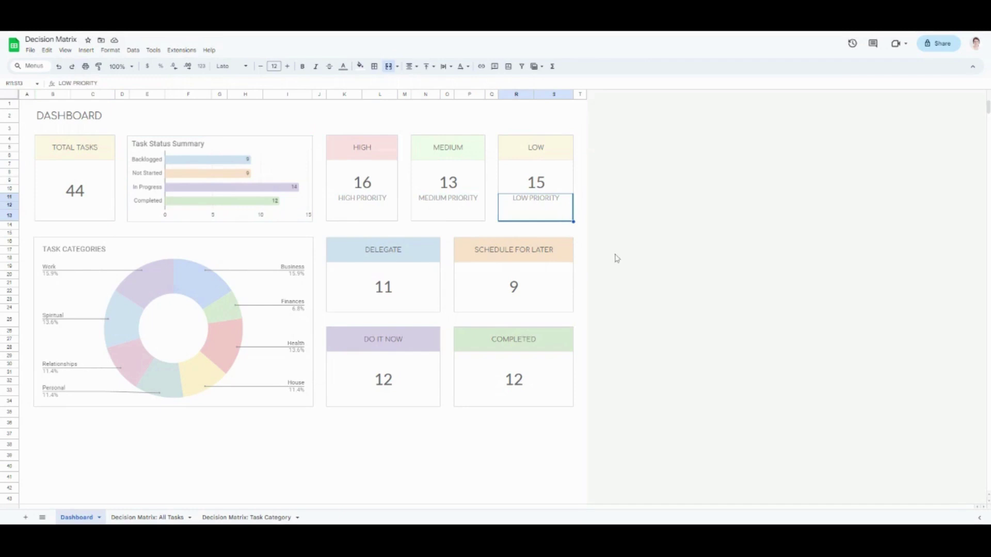
click(295, 251)
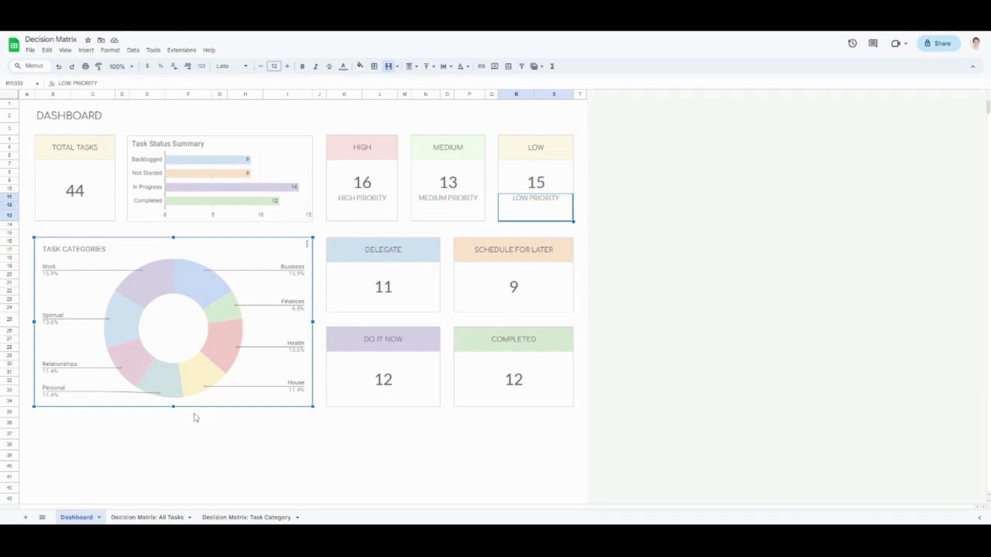
click(423, 305)
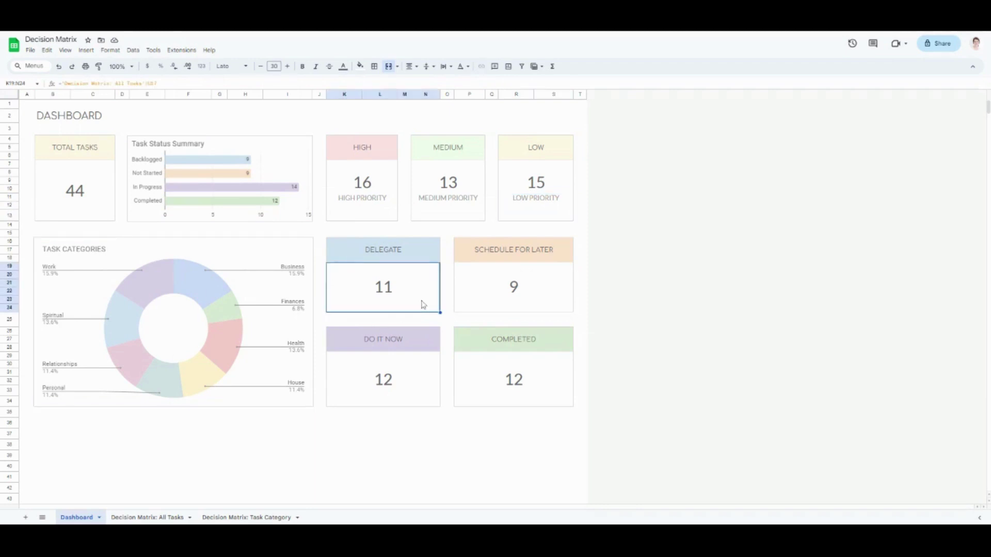
click(549, 292)
click(545, 384)
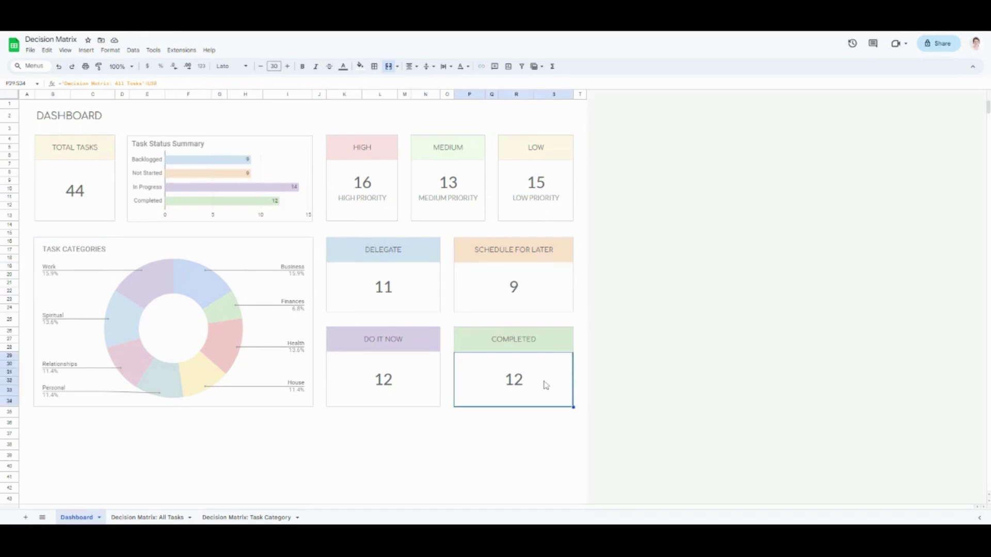
click(431, 387)
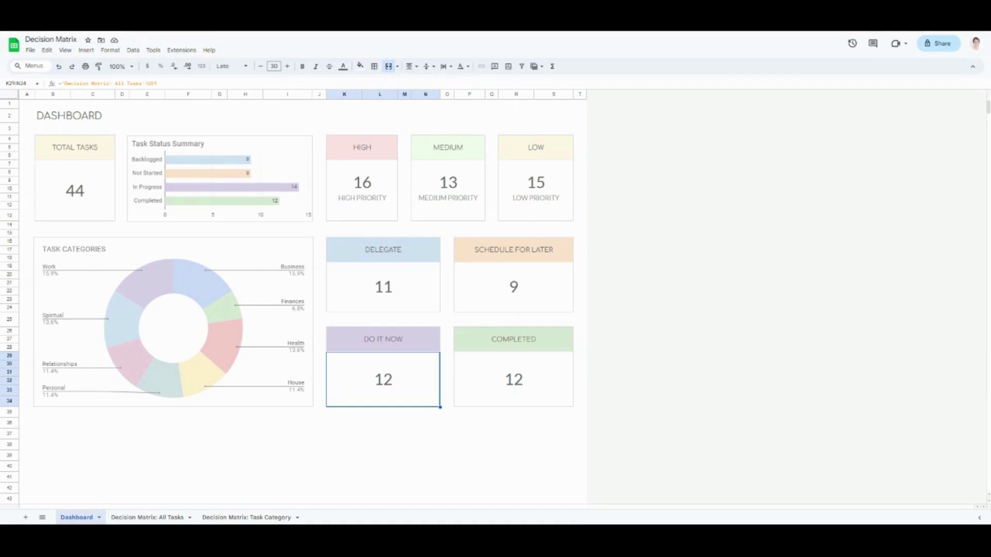
On the Decision Matrix: All Tasks sheet, replace the first task's name with "Type a task name".
click(147, 517)
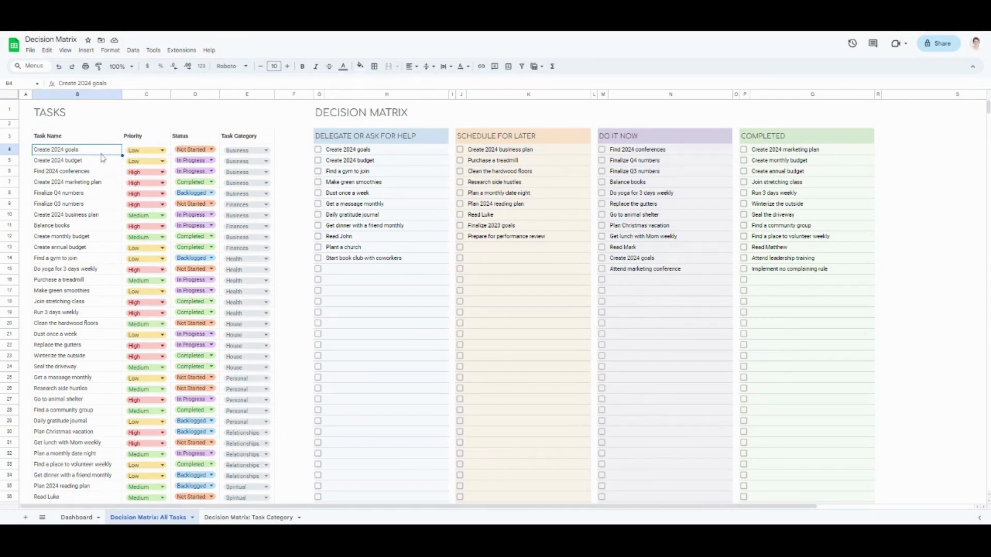
text(T)
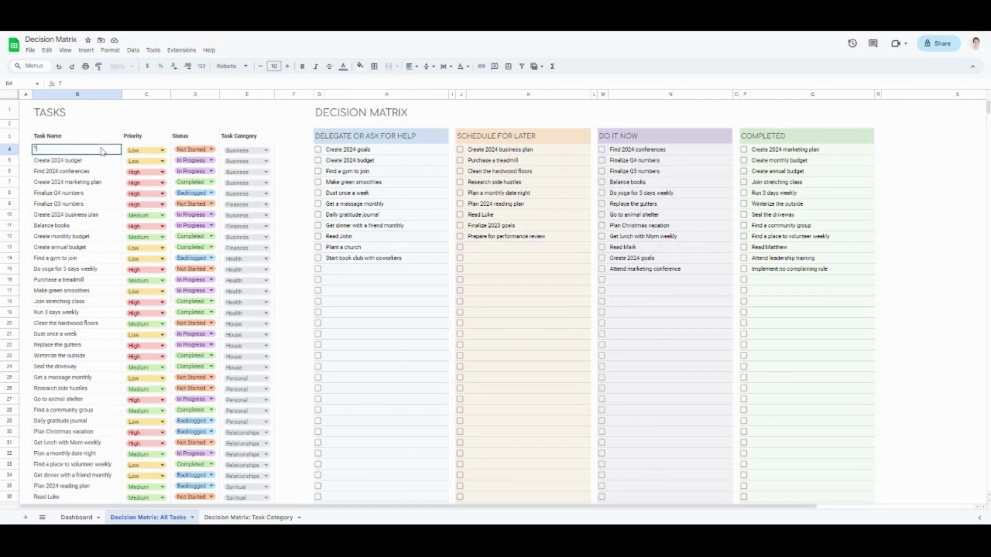
text(ype a task name)
key(Return)
Clear the task names in B5:B32 and undo the deletion.
drag(103, 169, 100, 460)
key(Delete)
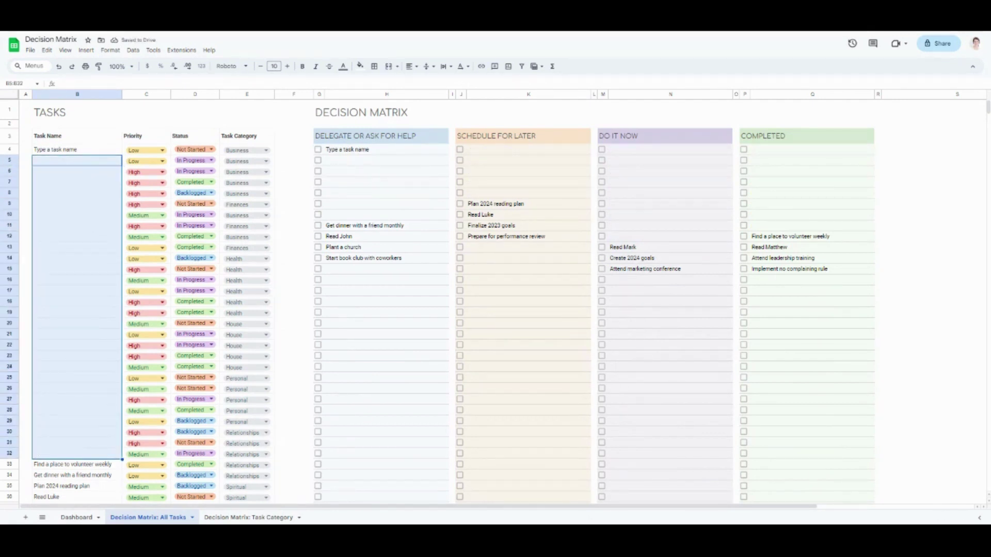
key(ctrl+z)
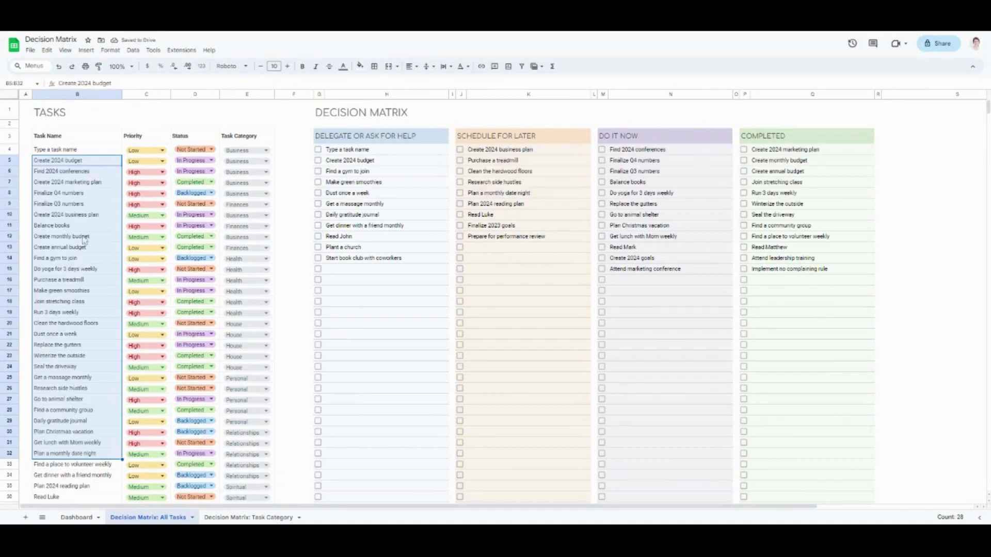
Look through the priority, status and task category options available for the first task.
click(90, 150)
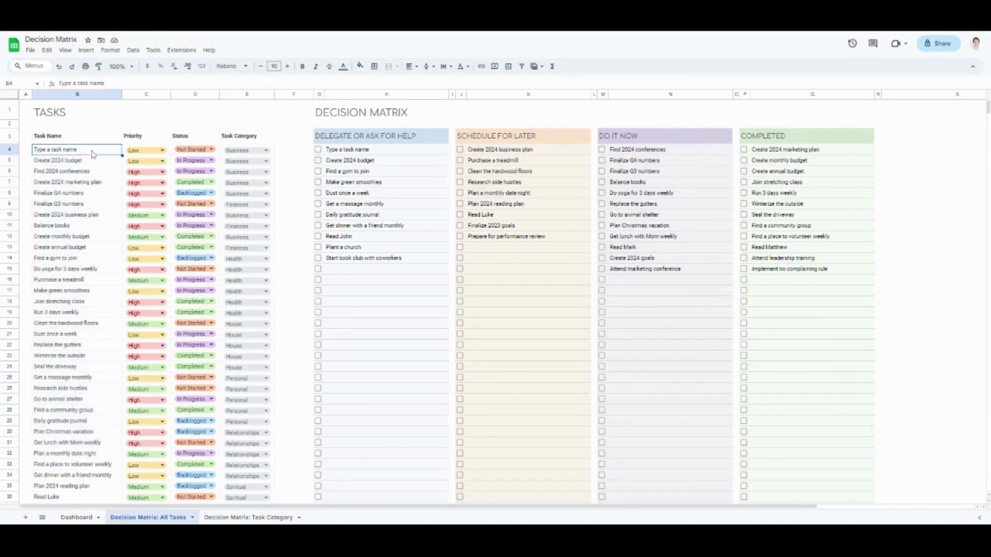
click(152, 153)
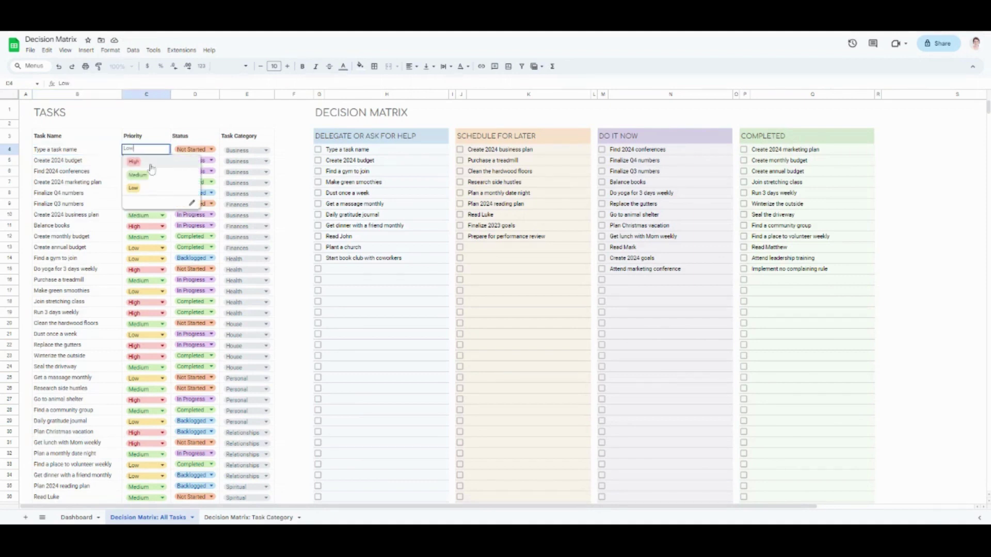
click(209, 151)
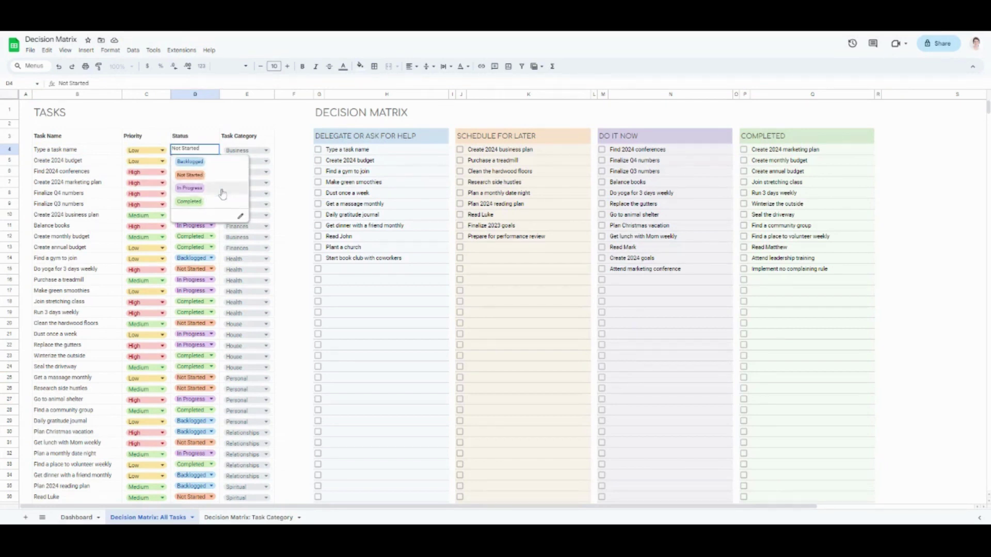
click(265, 150)
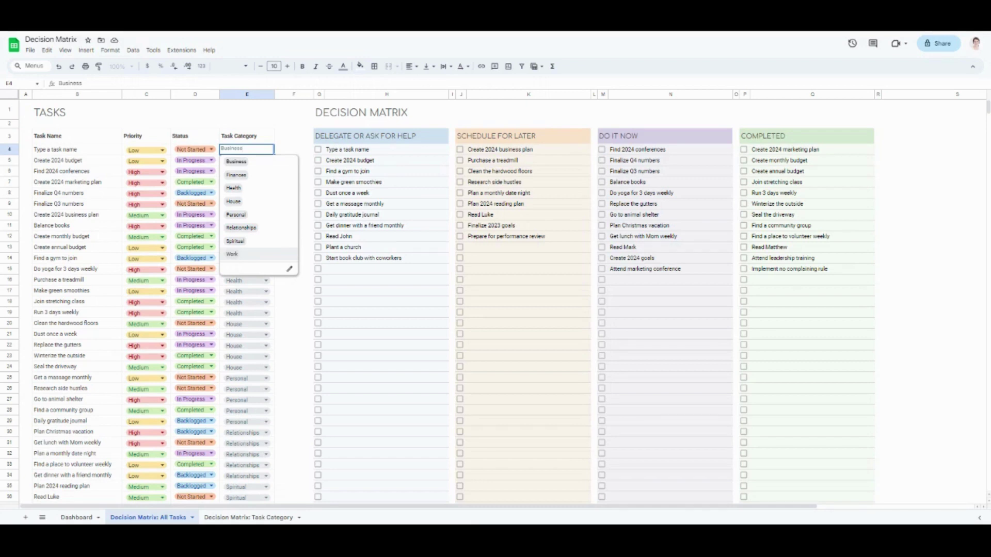
click(294, 302)
Set the first task's priority to High and its status to Completed.
click(160, 152)
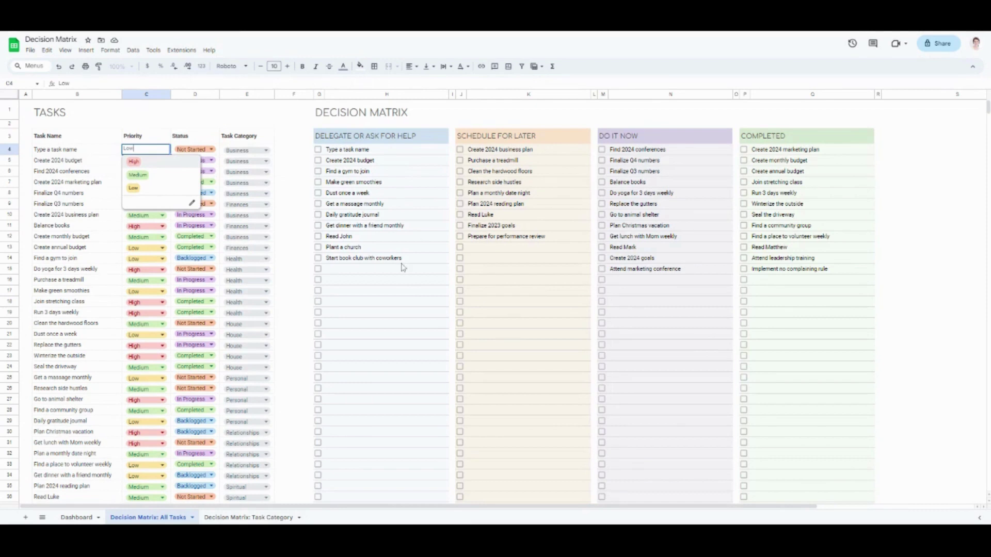
click(147, 163)
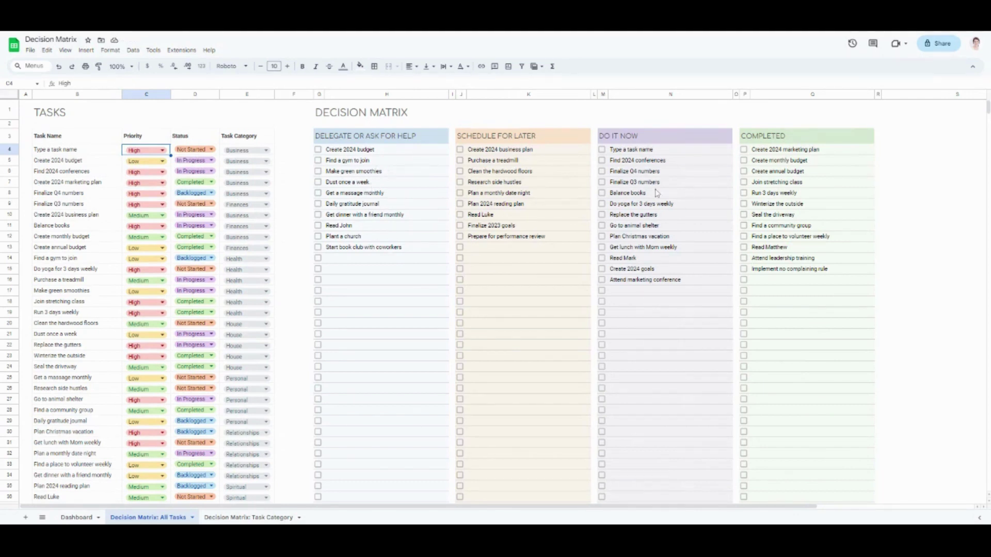
click(206, 151)
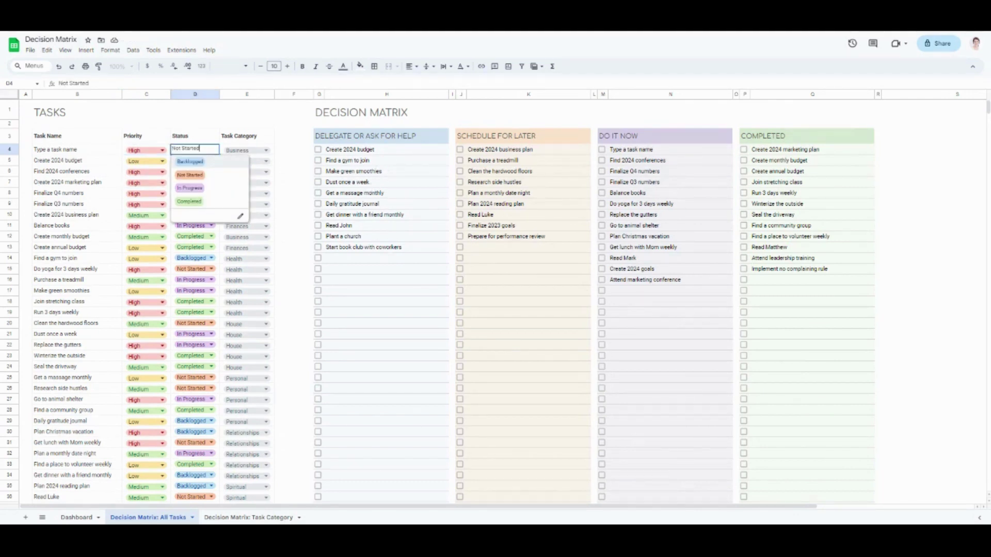
click(196, 202)
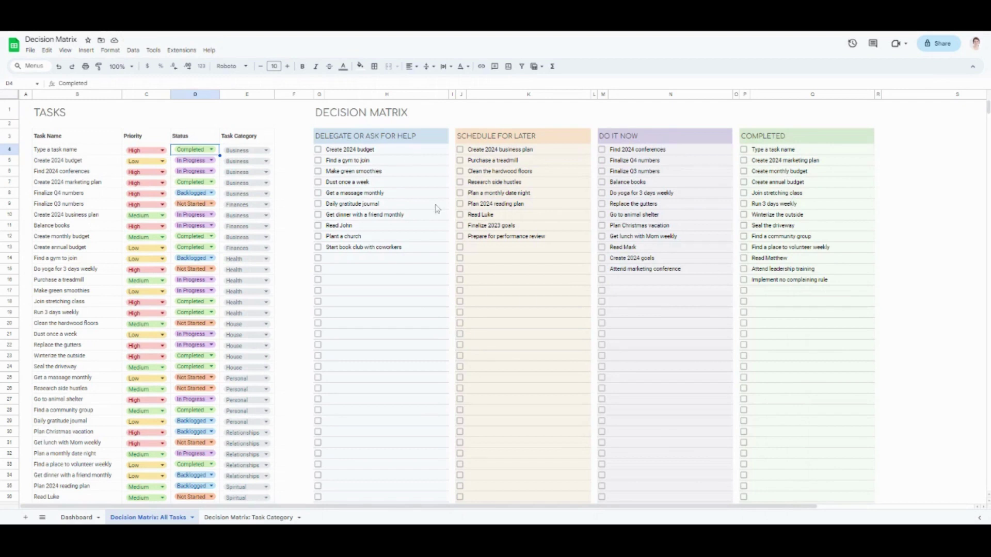
Inspect the Completed, Do It Now and Schedule for Later lists against the first task's status and priority options.
click(803, 151)
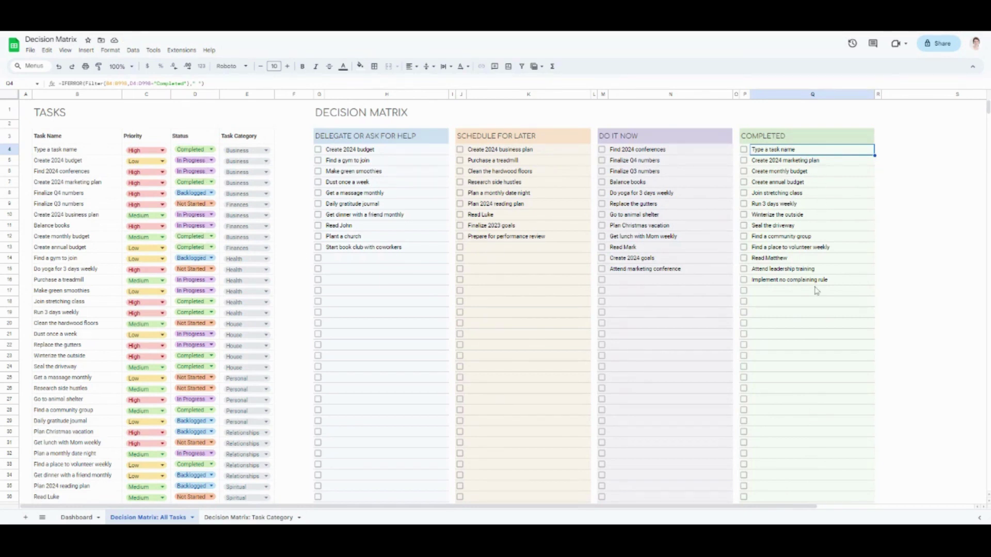
click(674, 154)
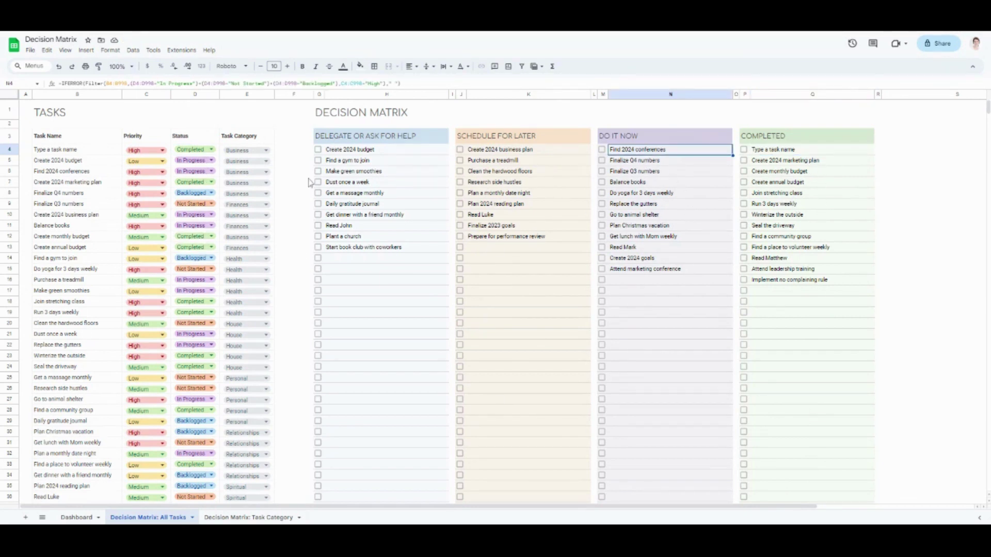
click(204, 149)
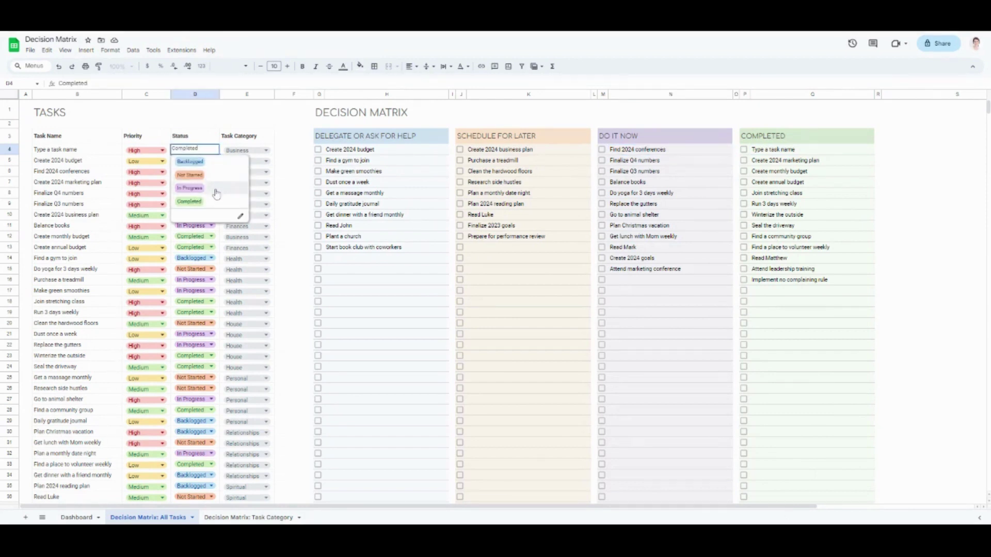
click(162, 150)
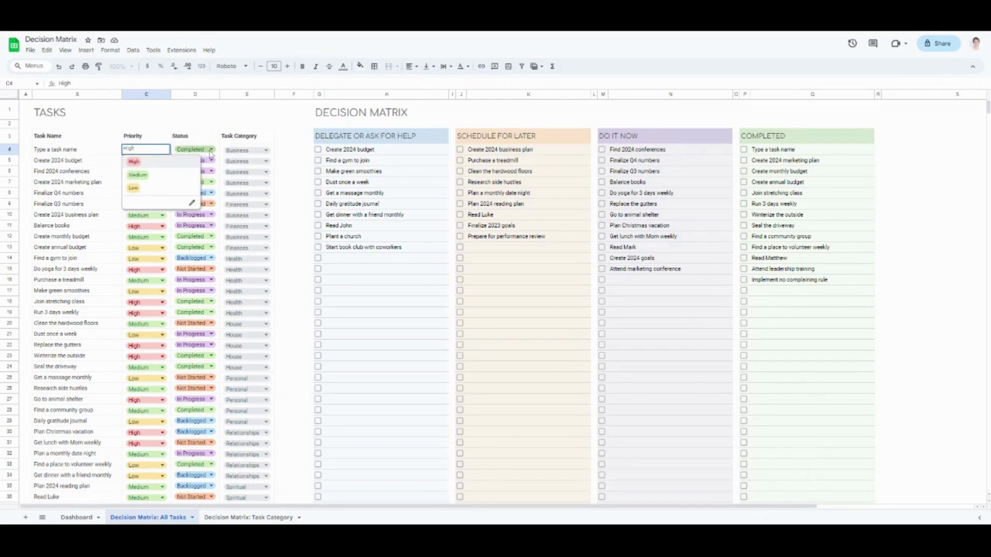
click(645, 161)
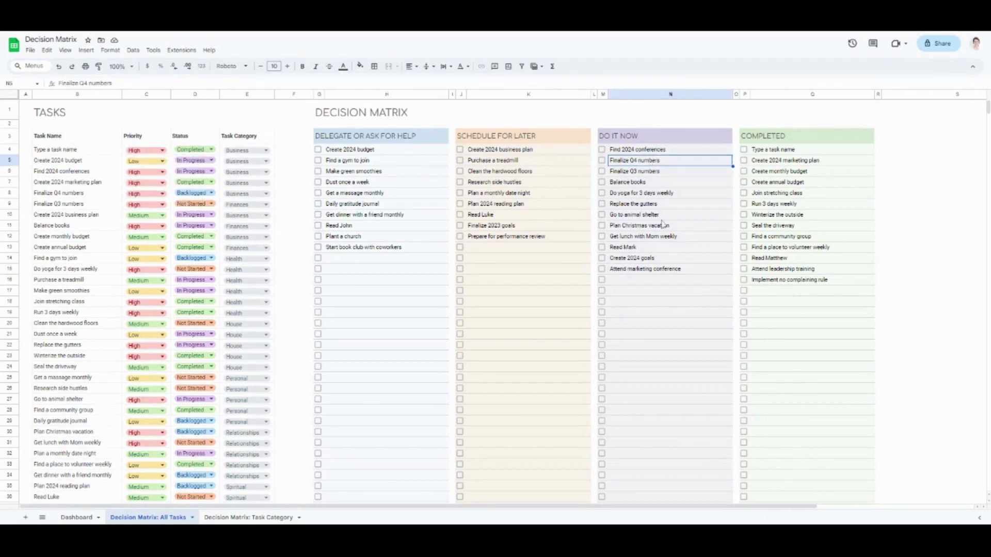
click(530, 152)
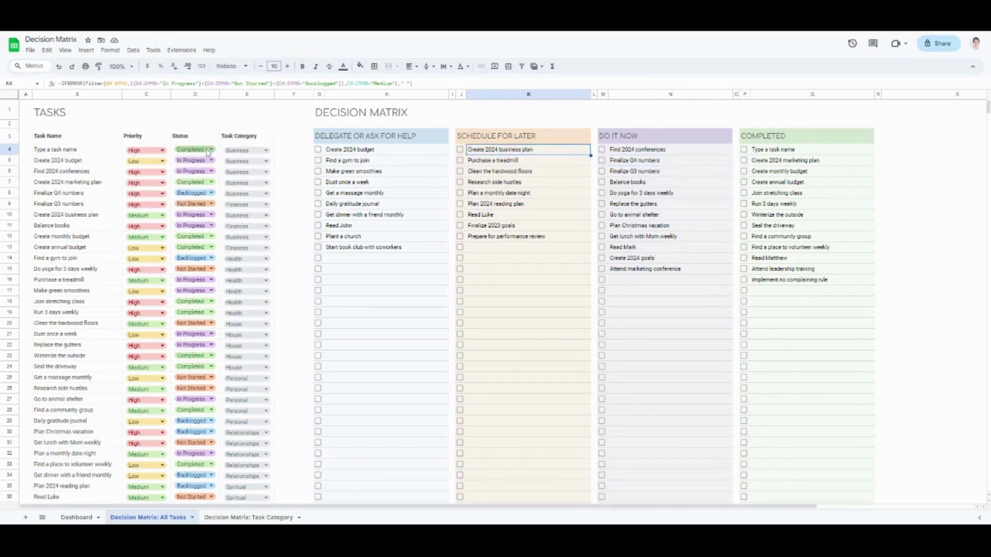
Set the first task's priority to Medium and its status to Not Started.
click(145, 151)
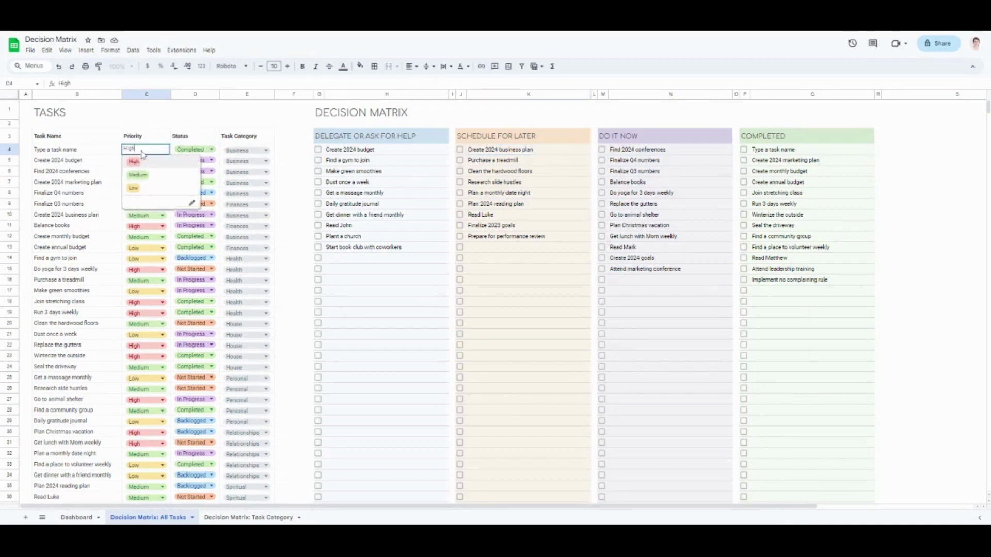
click(148, 181)
click(204, 152)
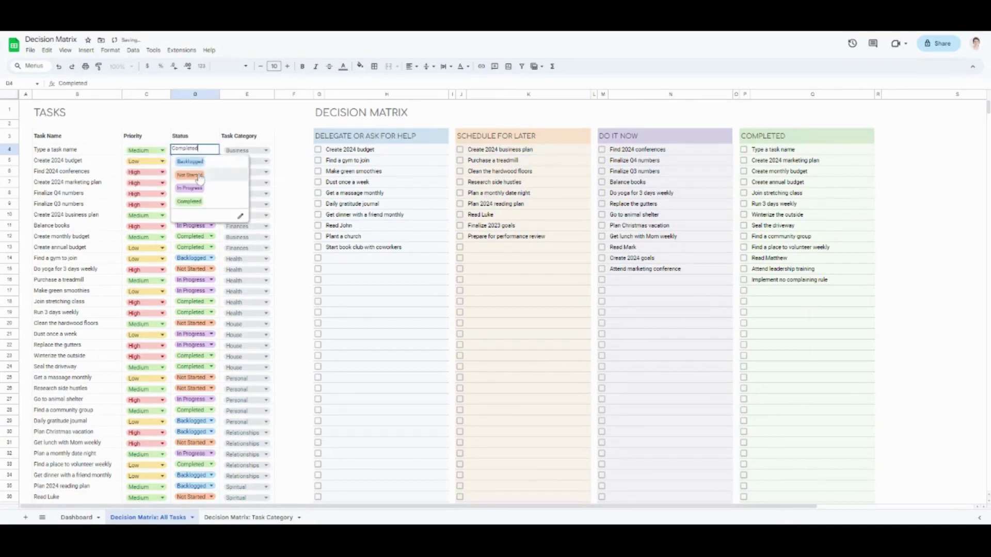
click(192, 162)
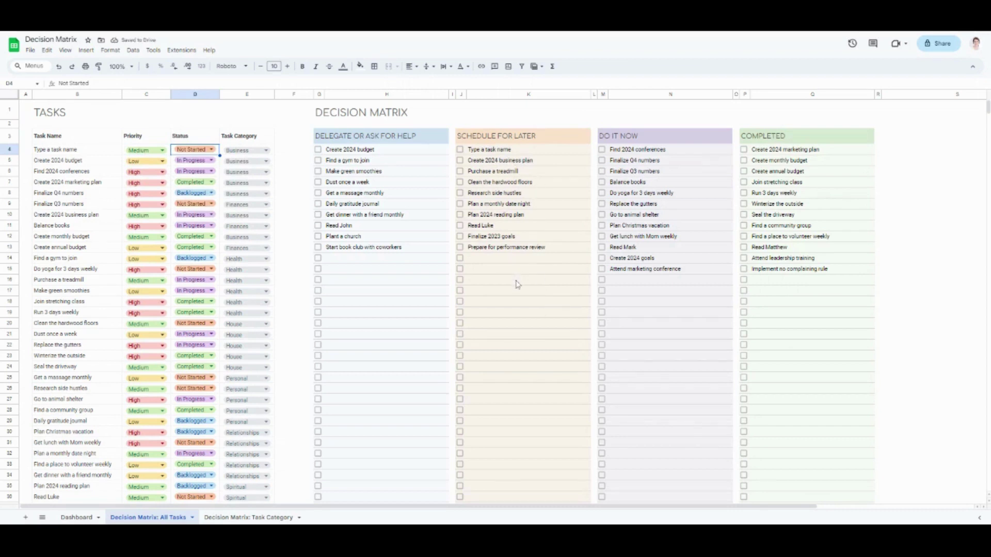
Set the first task's priority to Low and check the first entry of the Delegate or Ask for Help list.
click(368, 217)
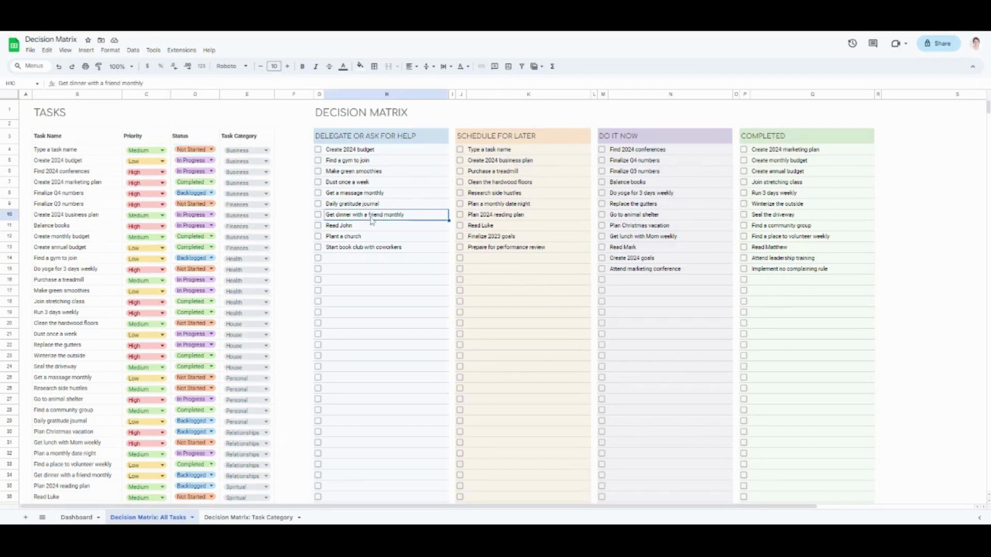
click(364, 152)
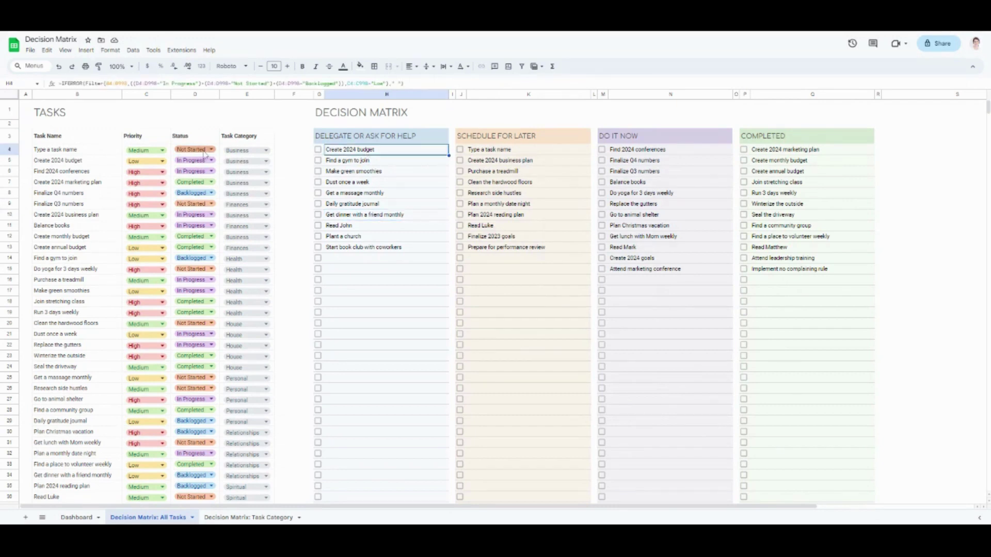
click(162, 151)
click(142, 191)
click(376, 151)
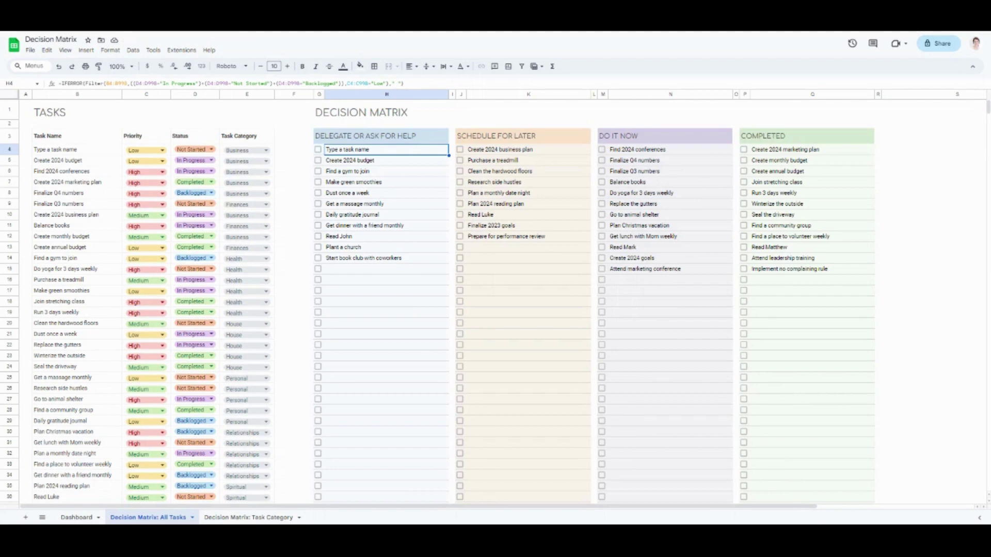
Tick off the first three tasks under Delegate or Ask for Help and undo all three ticks.
click(318, 150)
click(317, 161)
click(318, 171)
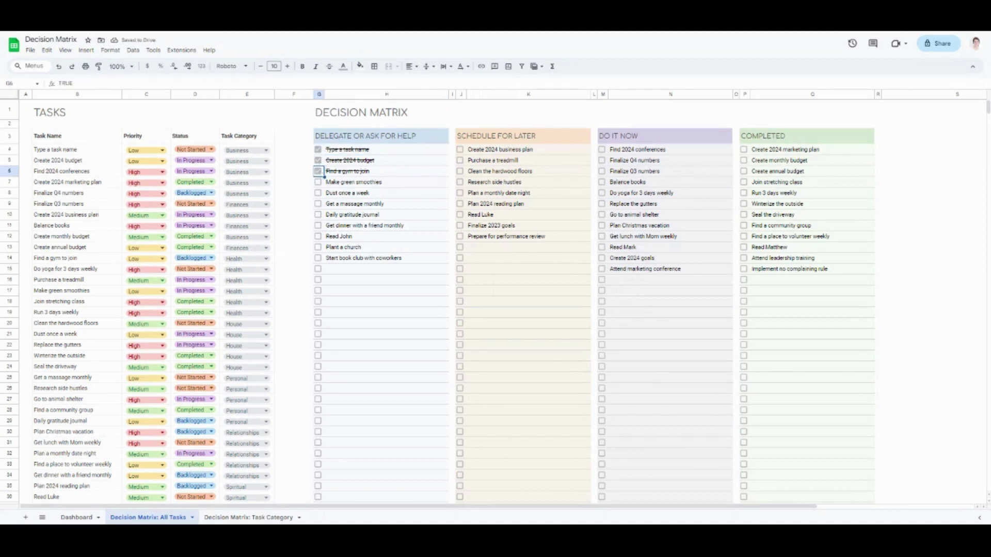
key(ctrl+z)
key(ctrl+z)
key(ctrl+z)
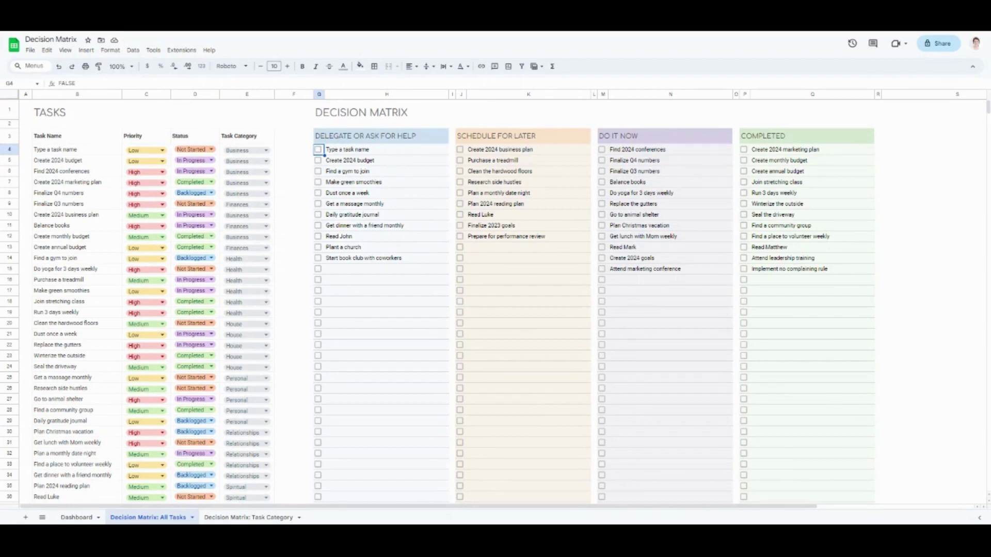
click(255, 151)
click(291, 151)
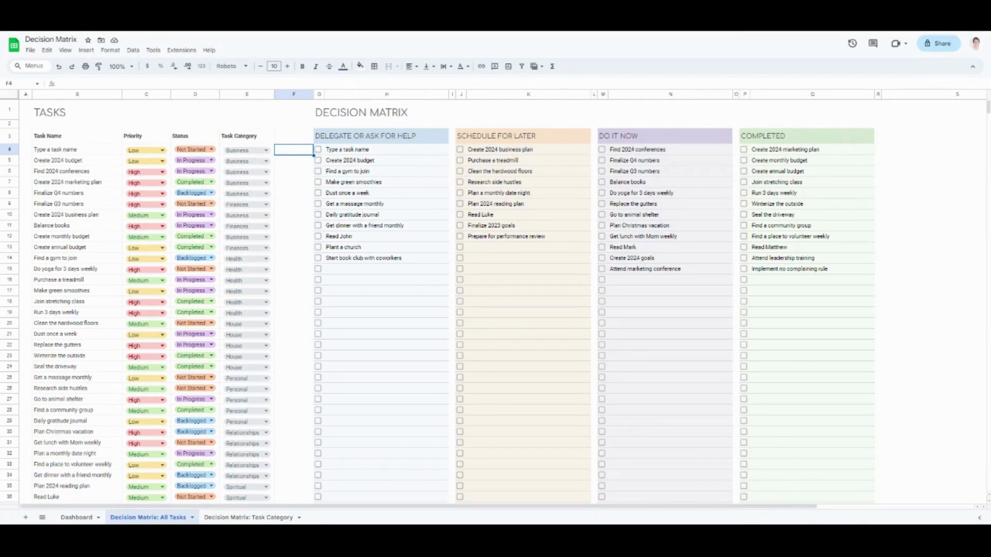
View the first task's category options, and inspect that task's name cell on the Decision Matrix: Task Category sheet.
click(257, 152)
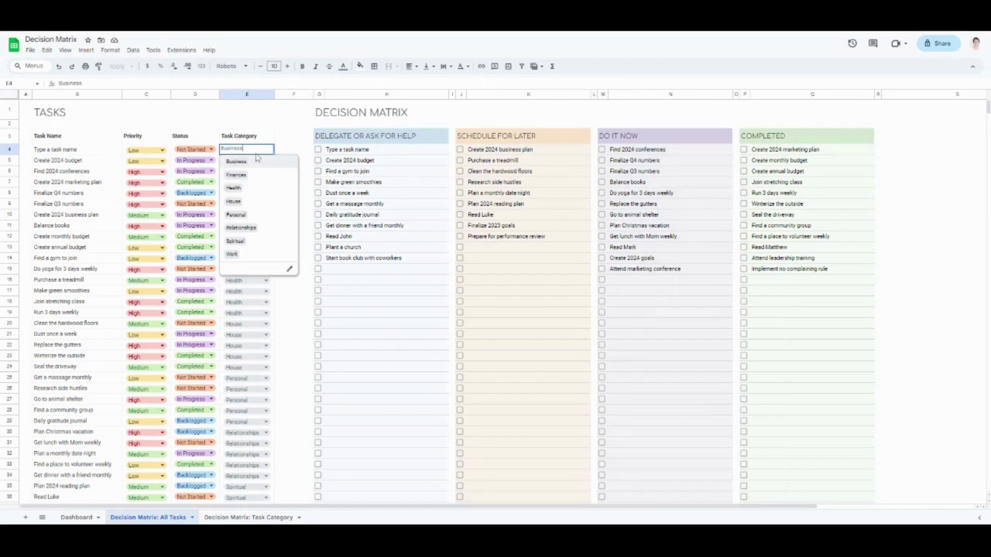
click(289, 150)
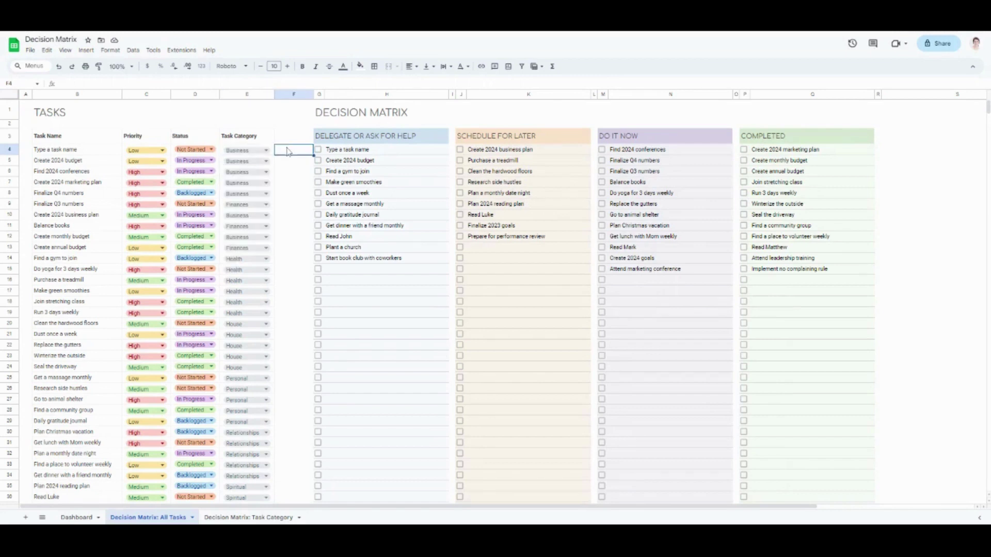
click(254, 519)
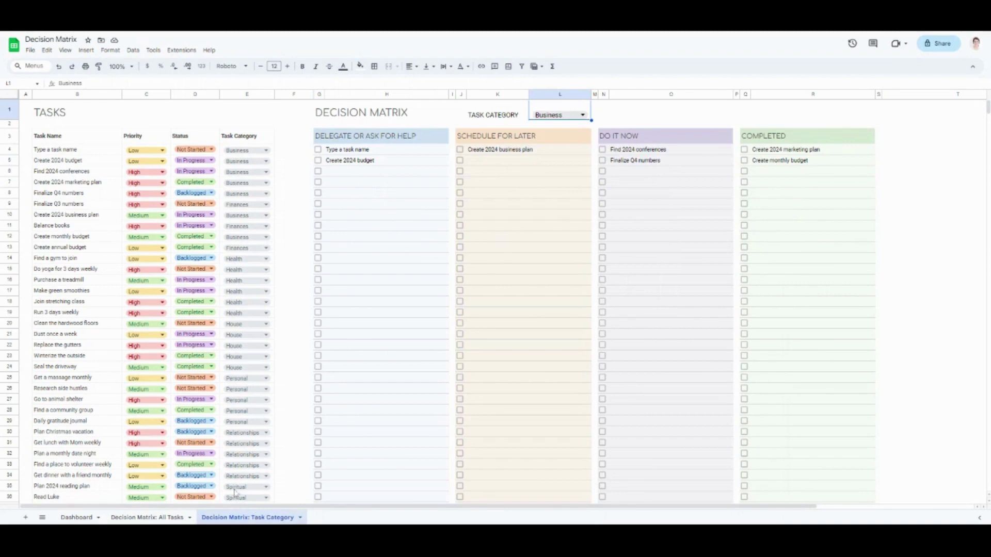
click(96, 151)
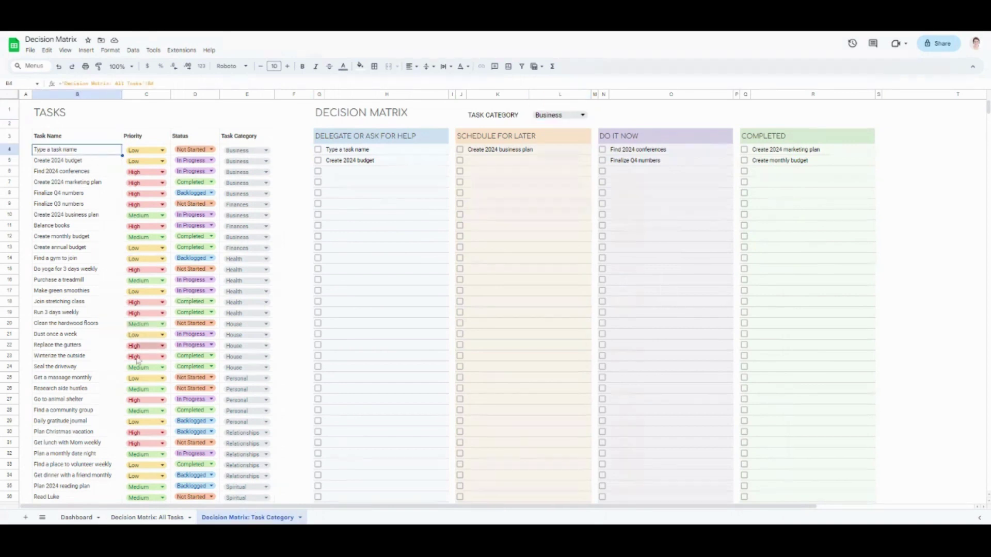
Compare the first task name cell on the All Tasks sheet with its linked copy on the Task Category sheet.
click(169, 520)
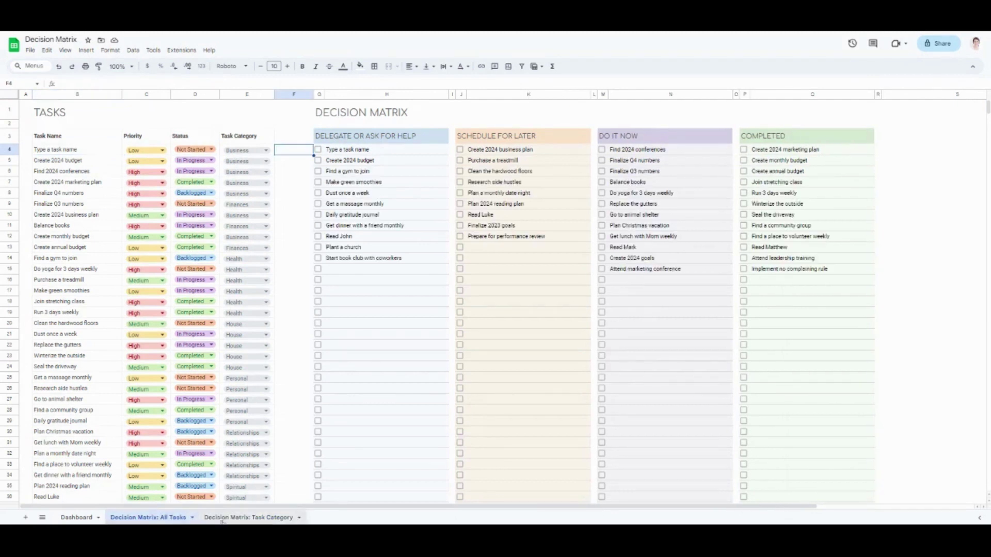
click(97, 154)
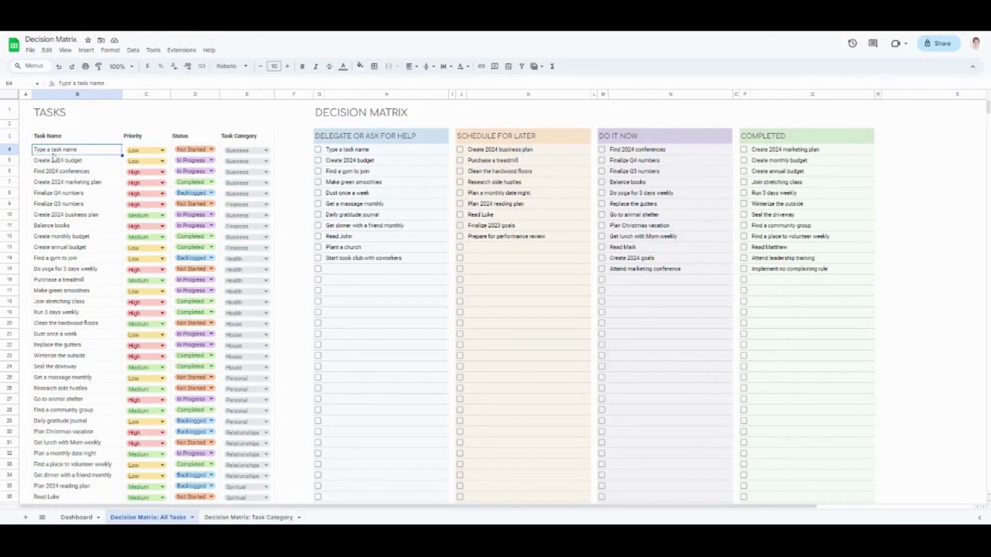
click(248, 517)
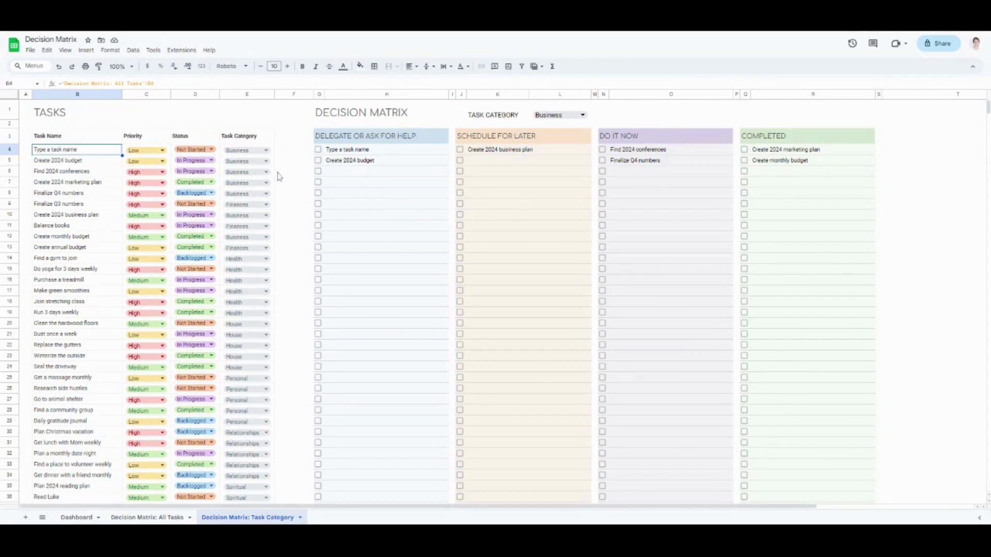
click(165, 517)
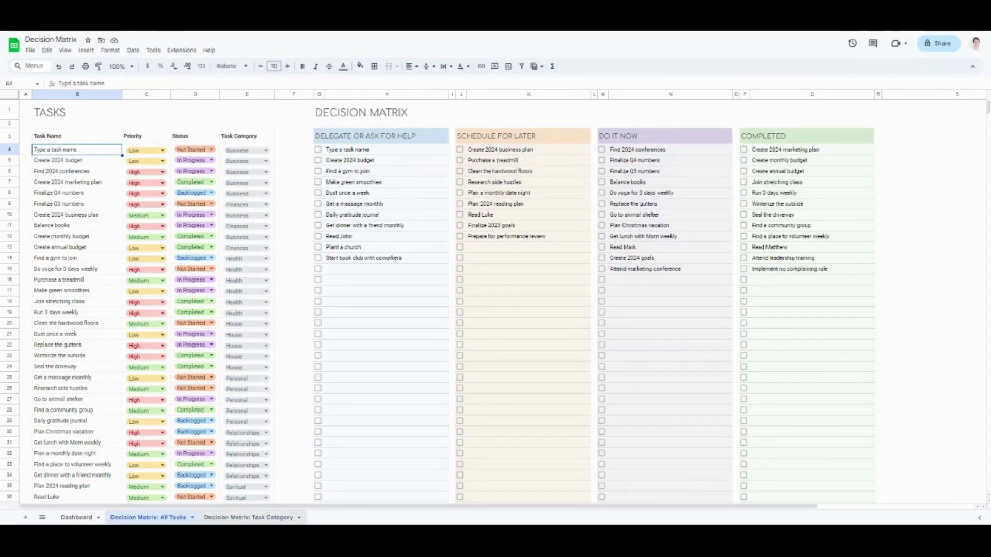
Switch the Task Category sheet's matrix filter through Finances, Health and House, ending on Personal.
click(244, 518)
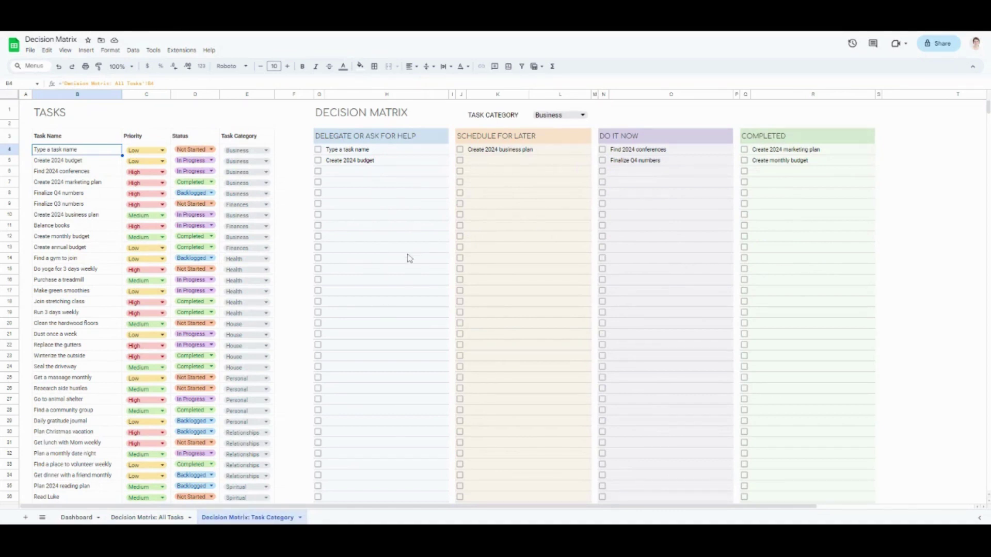
click(558, 117)
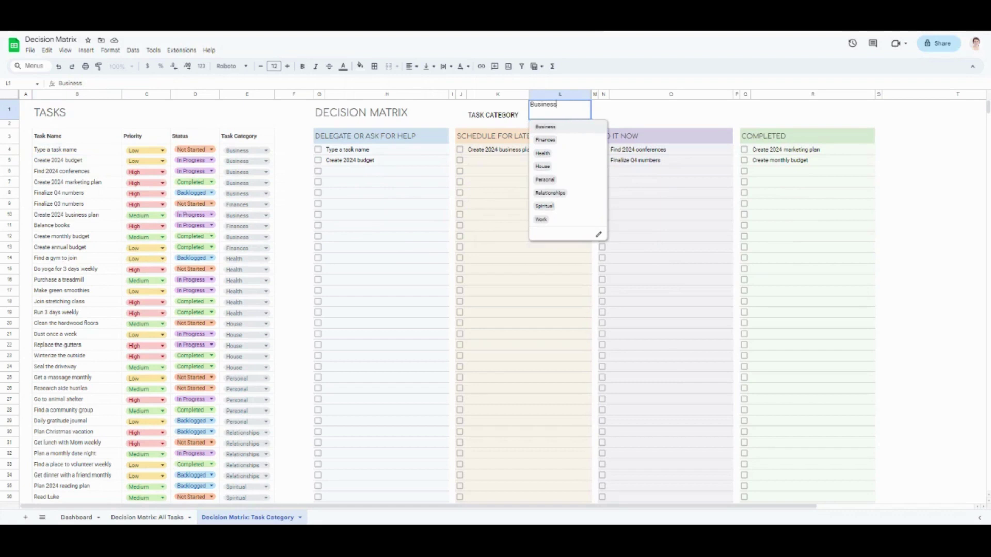
click(568, 140)
click(570, 117)
click(568, 152)
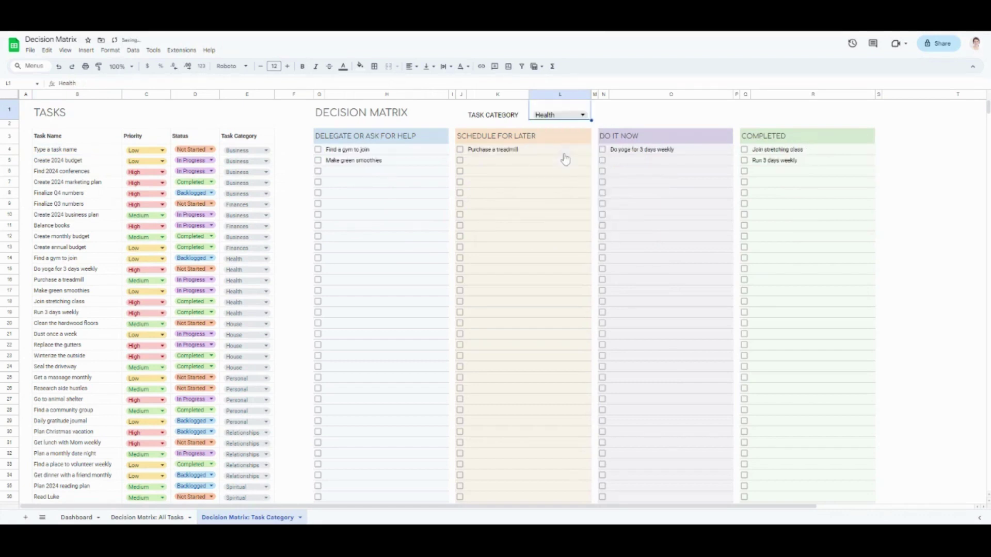
click(572, 117)
click(564, 170)
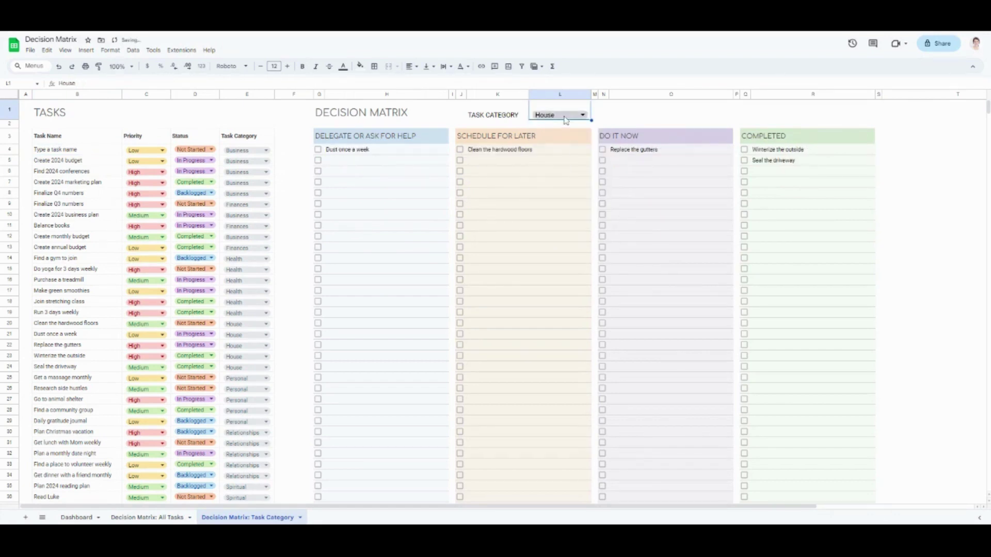
click(572, 115)
click(560, 180)
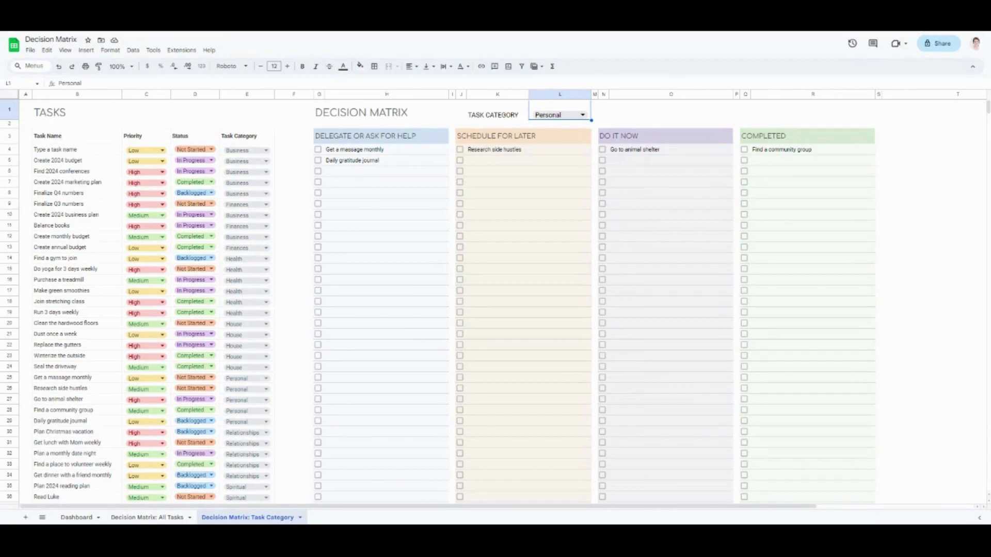
Examine the end of the task list on the All Tasks sheet and select the first empty task name cell.
click(148, 517)
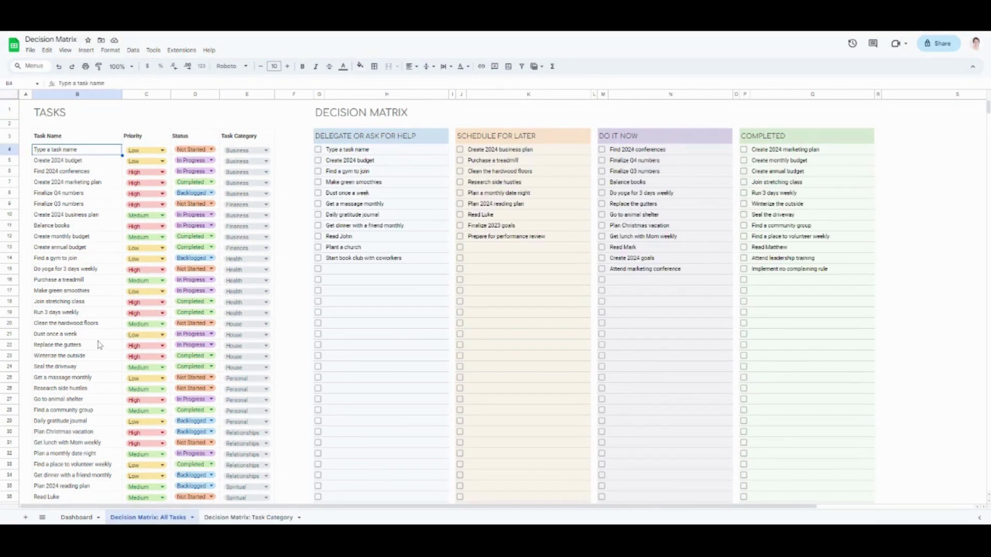
scroll(98, 343, down, 10)
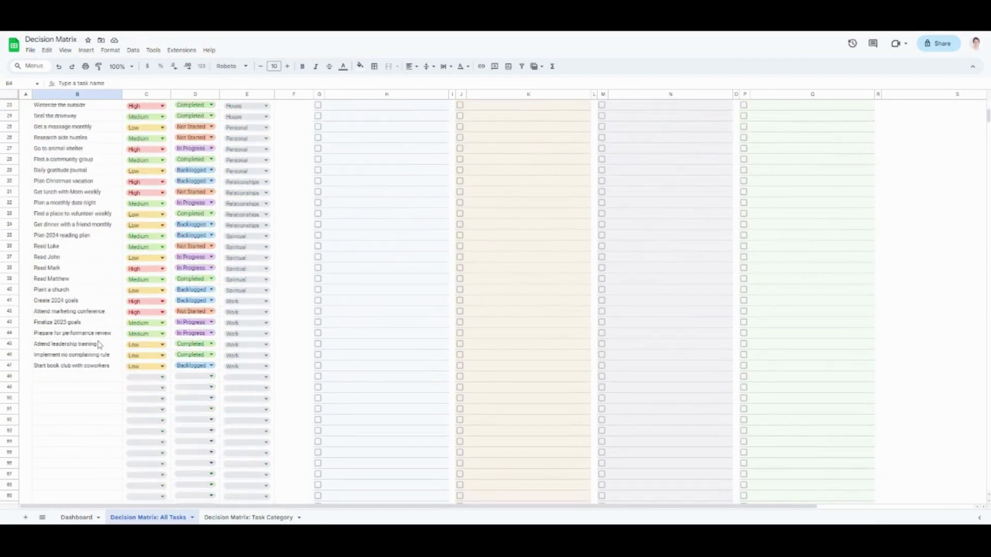
click(84, 207)
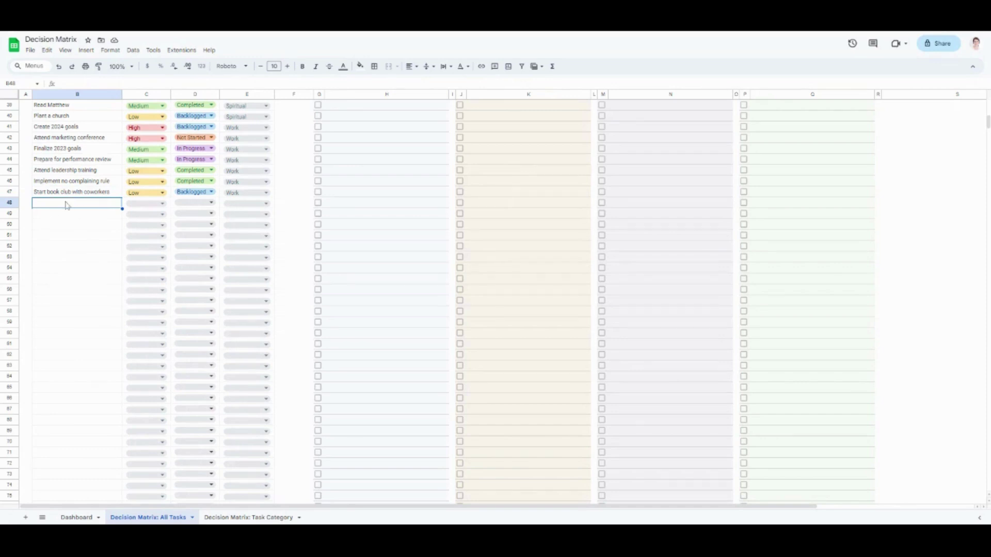
scroll(105, 360, up, 4)
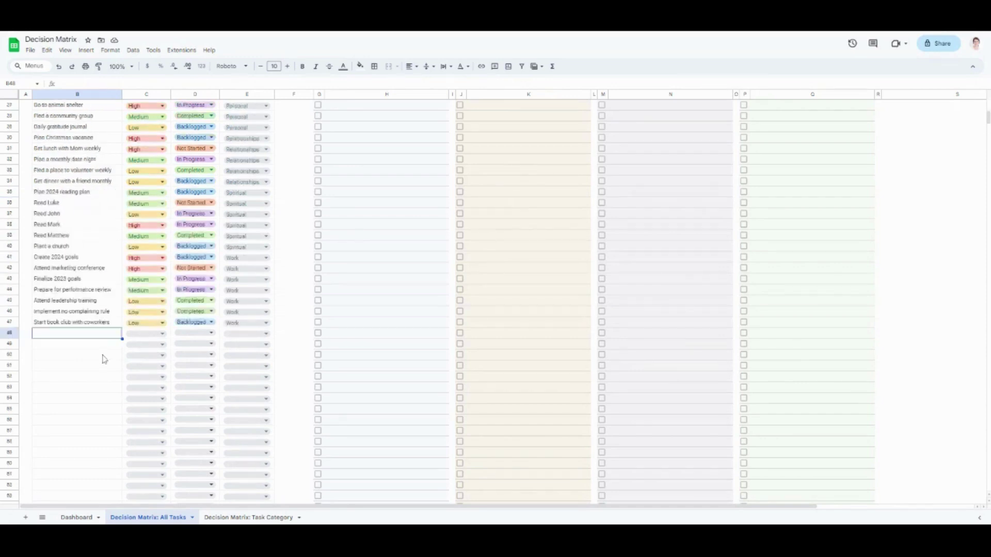
scroll(105, 360, up, 9)
Inspect the do-not-edit section beyond the Completed list on the All Tasks sheet and return to the Dashboard.
click(247, 518)
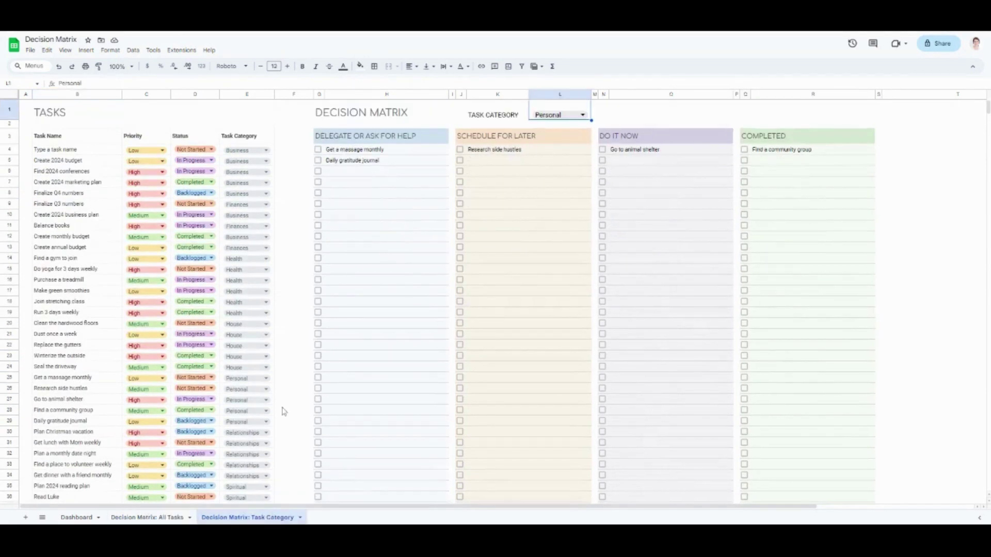
click(179, 518)
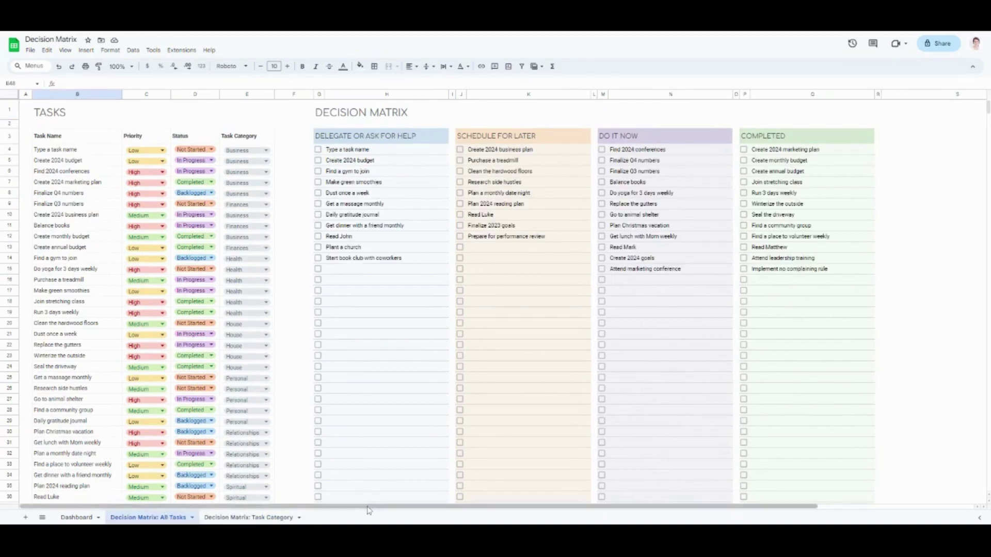
drag(368, 507, 523, 506)
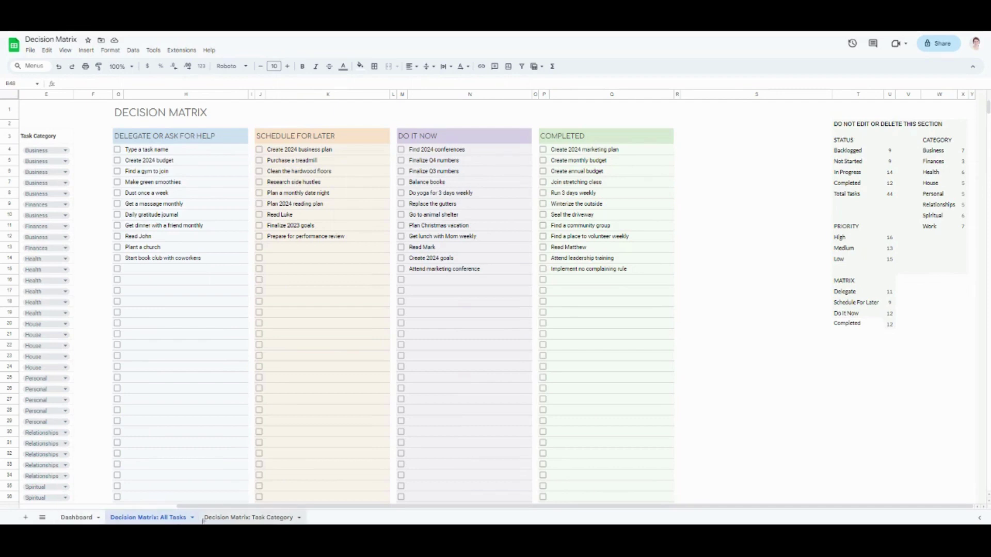
drag(301, 508, 147, 516)
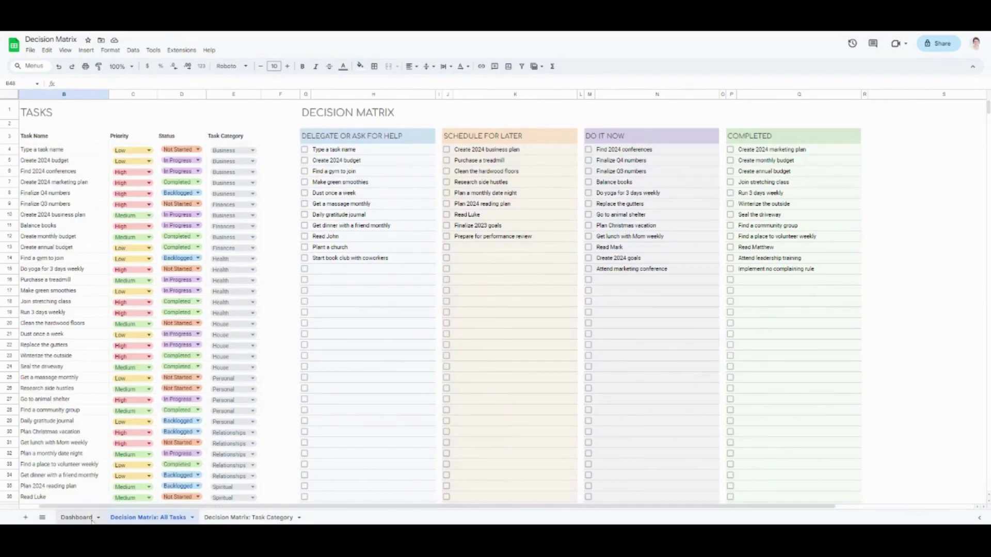
click(87, 518)
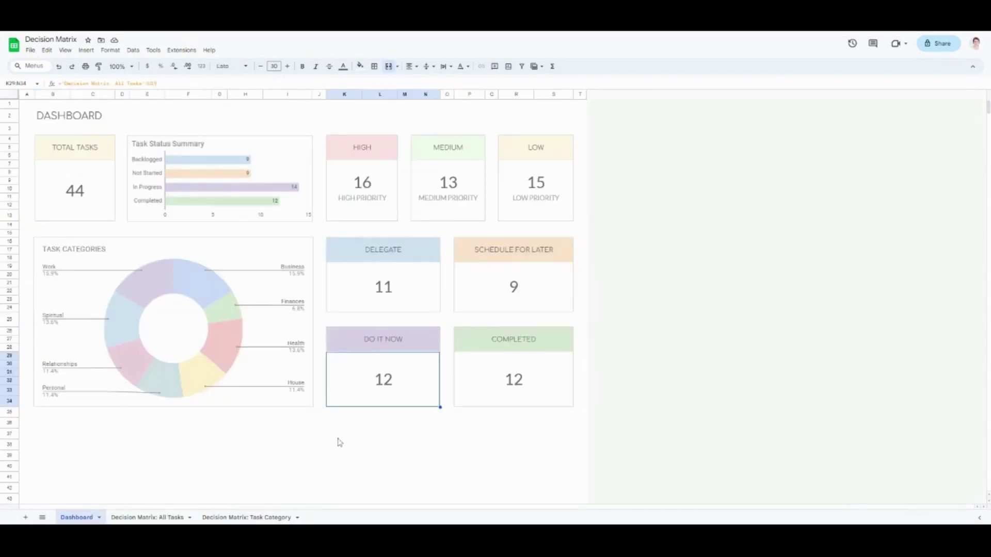